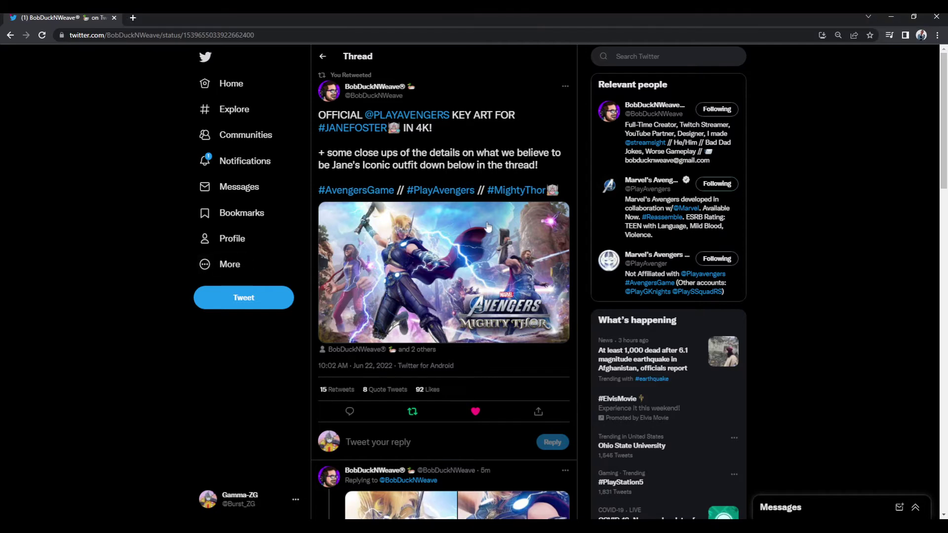
Open the Mighty Thor key art from the tweet in the full-image viewer.
{"action": "left_click", "coordinate": [430, 280]}
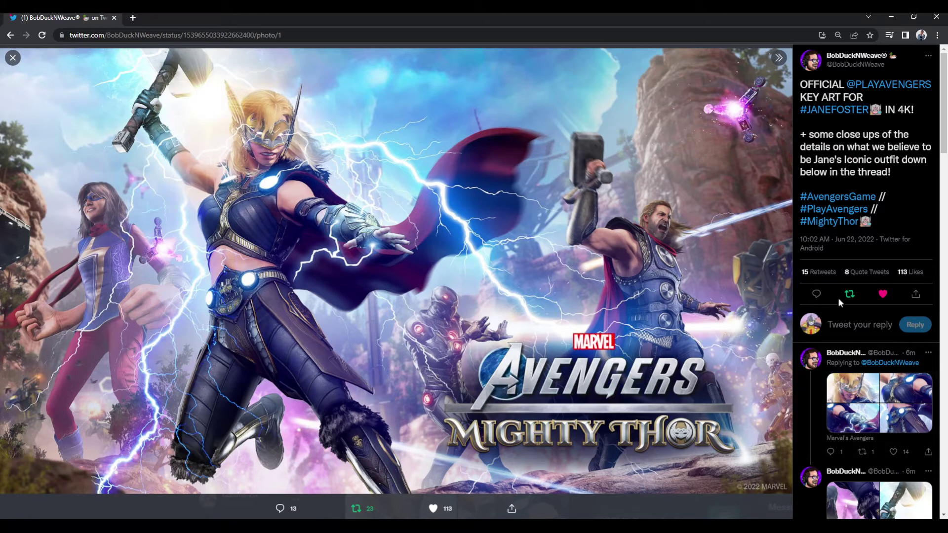
Browse the reply's close-ups of Jane's face, armour and gauntlet, then close the viewer.
{"action": "left_click", "coordinate": [13, 57]}
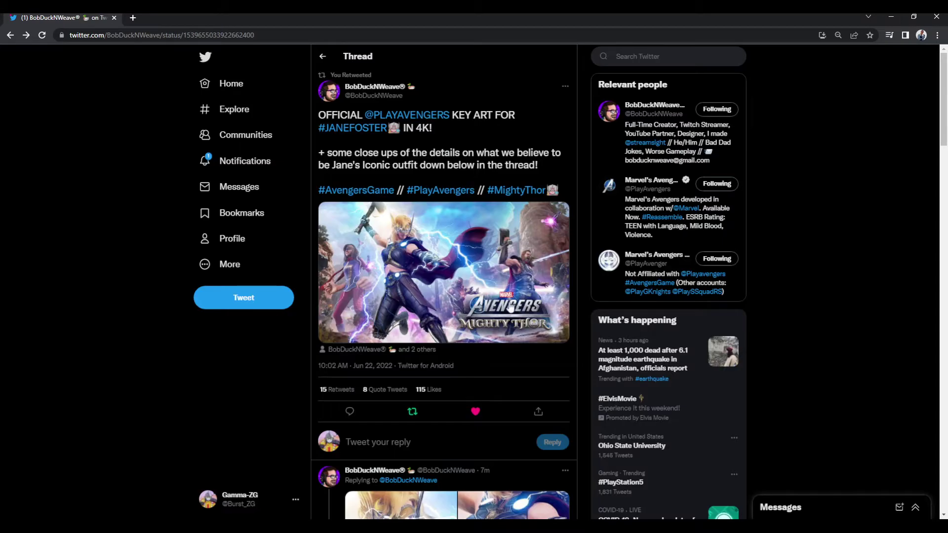
{"action": "scroll", "coordinate": [404, 357], "scroll_direction": "down", "scroll_amount": 3}
{"action": "left_click", "coordinate": [380, 271]}
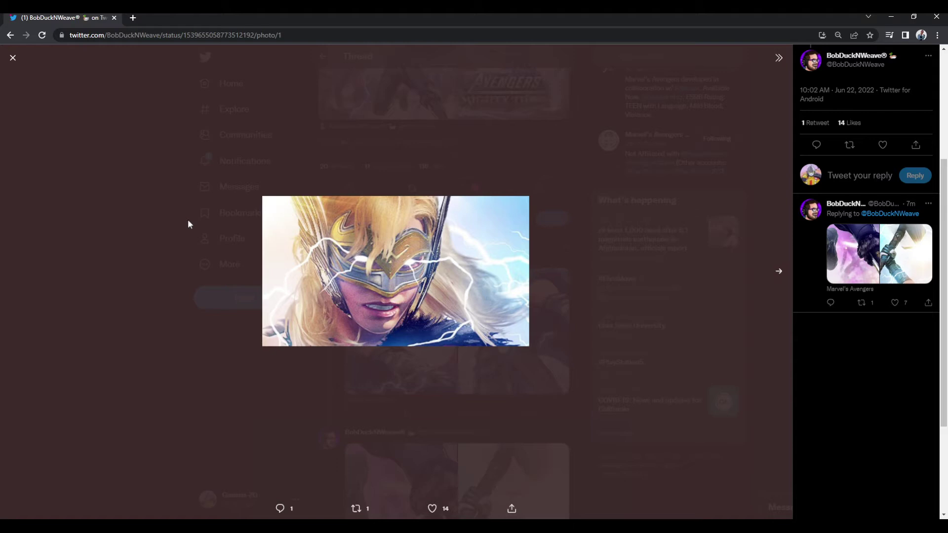
{"action": "key", "text": "Right"}
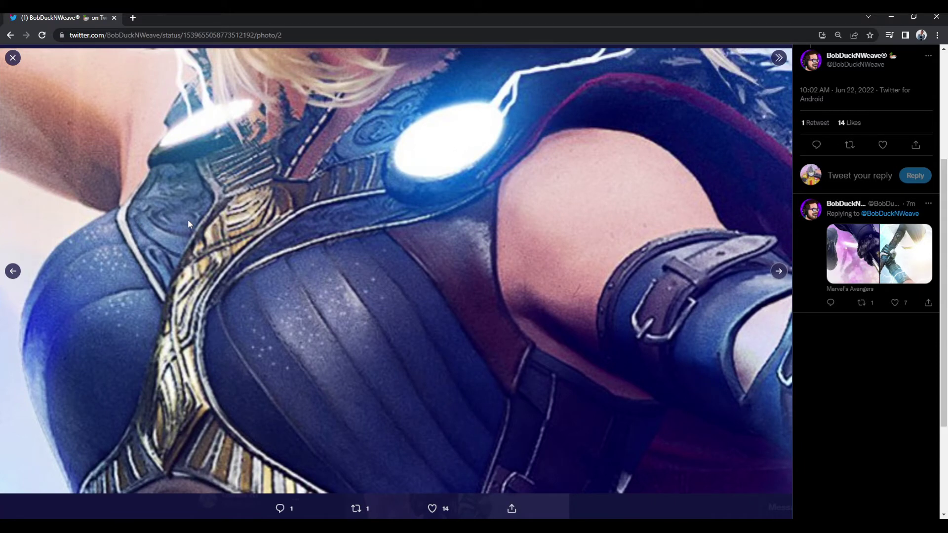
{"action": "key", "text": "Left"}
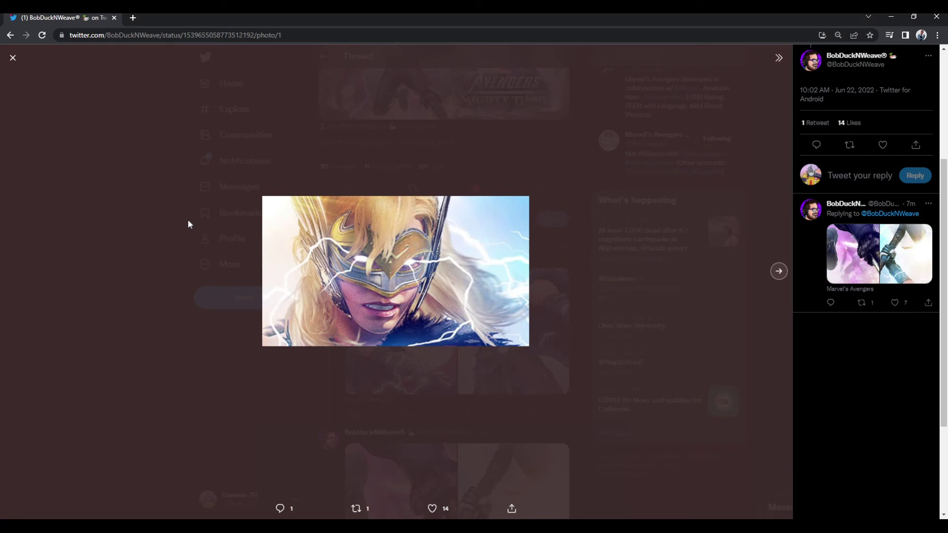
{"action": "key", "text": "Right"}
{"action": "key", "text": "Right"}
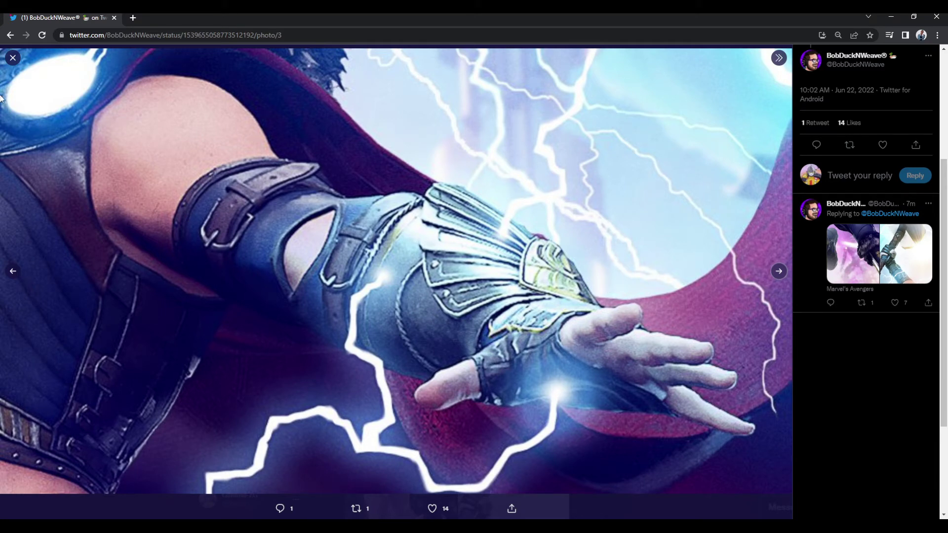
{"action": "left_click", "coordinate": [13, 59]}
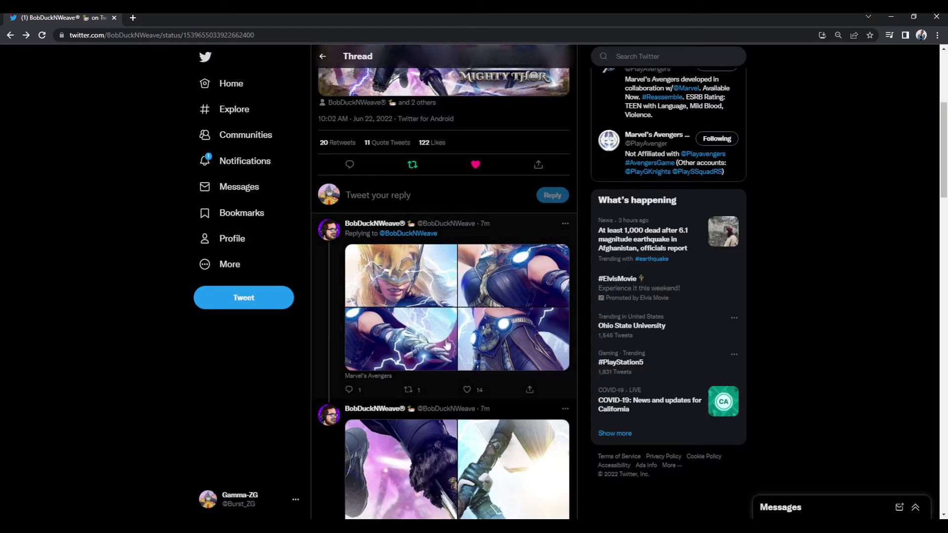
{"action": "scroll", "coordinate": [467, 333], "scroll_direction": "down", "scroll_amount": 2}
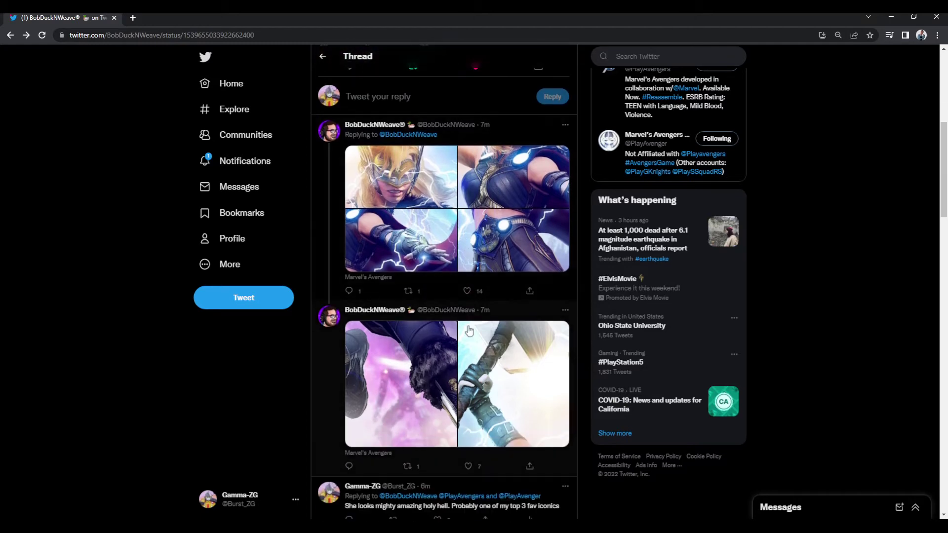
Open the BobDuckNWeave reply's boot close-up and advance to Jane raising Mjolnir.
{"action": "left_click", "coordinate": [406, 366]}
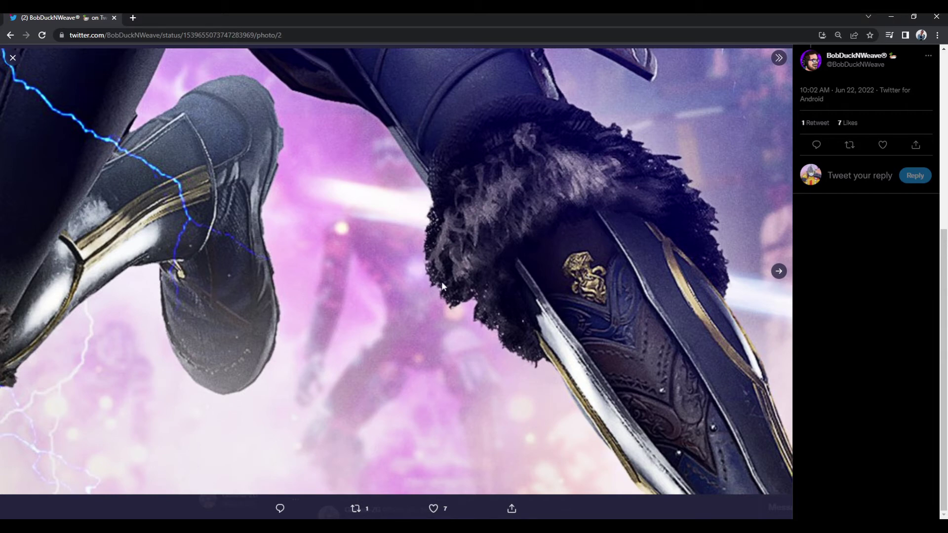
{"action": "key", "text": "Right"}
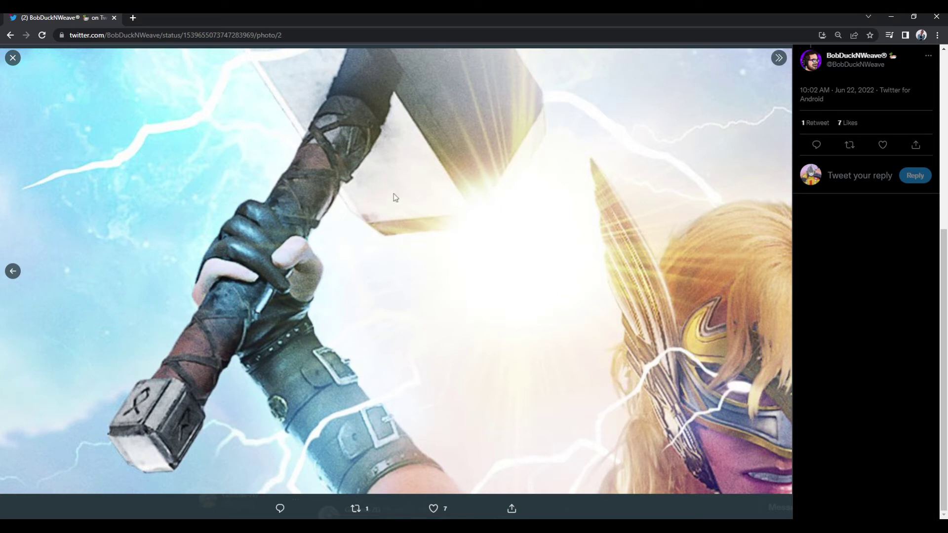
Close the close-ups and reopen the original Mighty Thor key art full-size.
{"action": "left_click", "coordinate": [13, 57]}
{"action": "scroll", "coordinate": [441, 271], "scroll_direction": "down", "scroll_amount": 1}
{"action": "scroll", "coordinate": [437, 267], "scroll_direction": "up", "scroll_amount": 1}
{"action": "scroll", "coordinate": [433, 263], "scroll_direction": "up", "scroll_amount": 2}
{"action": "scroll", "coordinate": [429, 261], "scroll_direction": "up", "scroll_amount": 3}
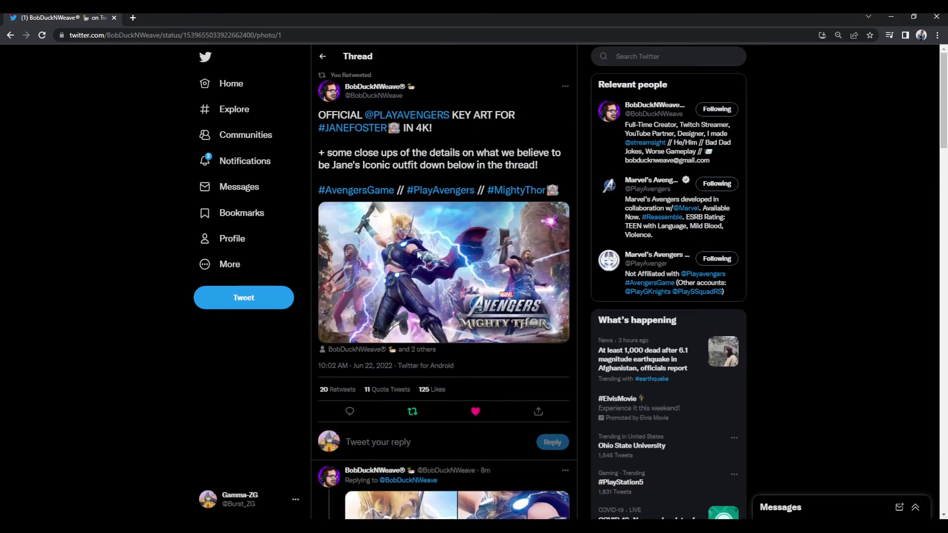
{"action": "left_click", "coordinate": [425, 258]}
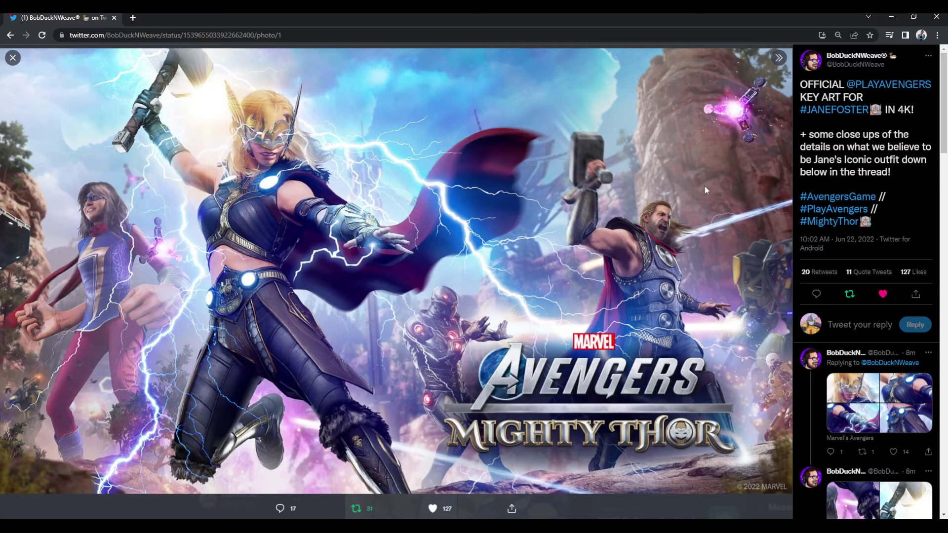